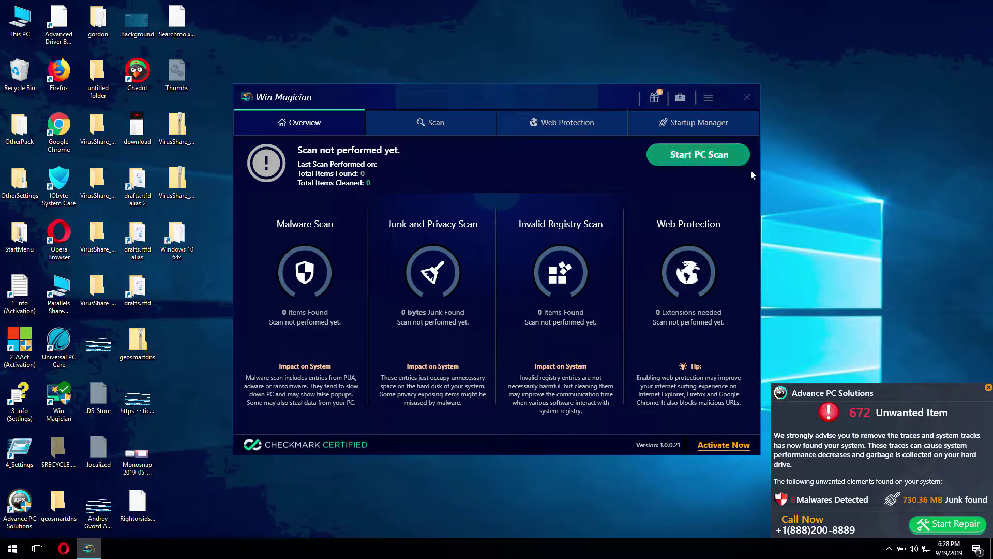
# - Start a full PC scan in Win Magician
pyautogui.click(692, 161)
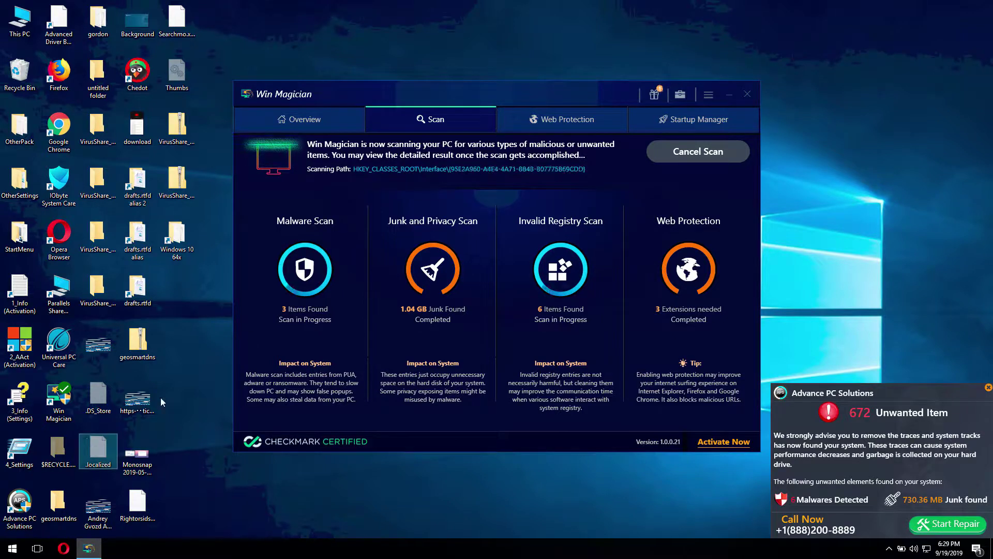
# - Close Win Magician and open the installed programs list in Control Panel
pyautogui.click(748, 95)
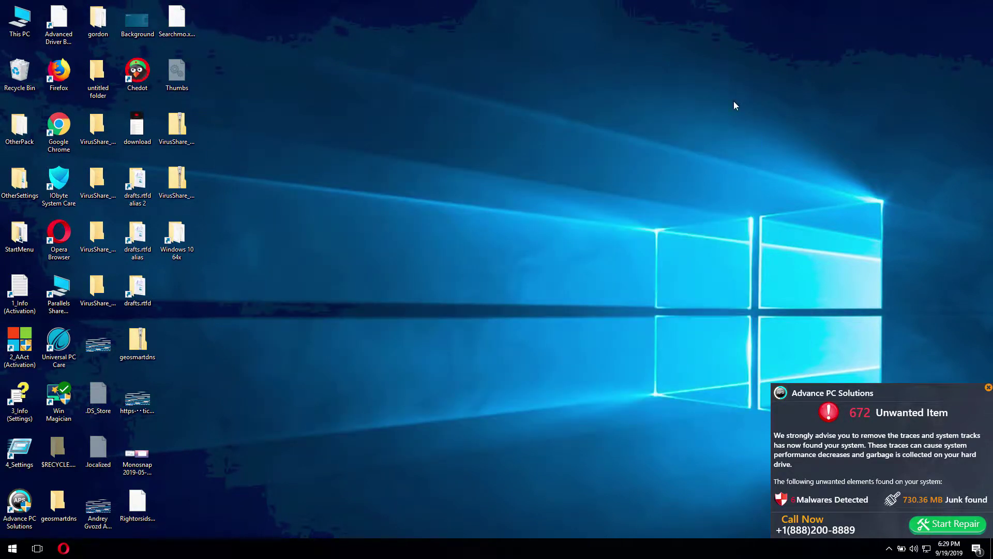
pyautogui.rightClick(14, 550)
pyautogui.click(82, 449)
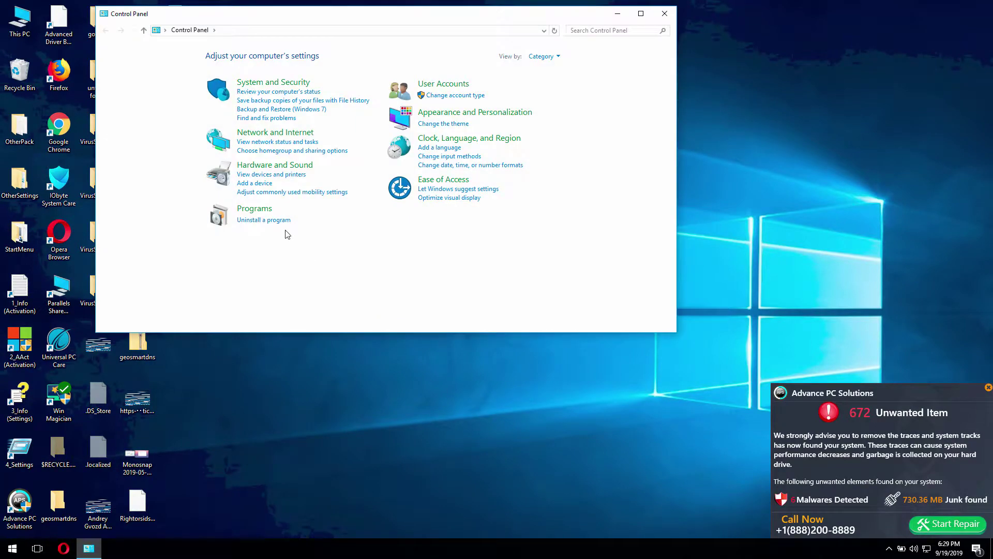
pyautogui.click(279, 221)
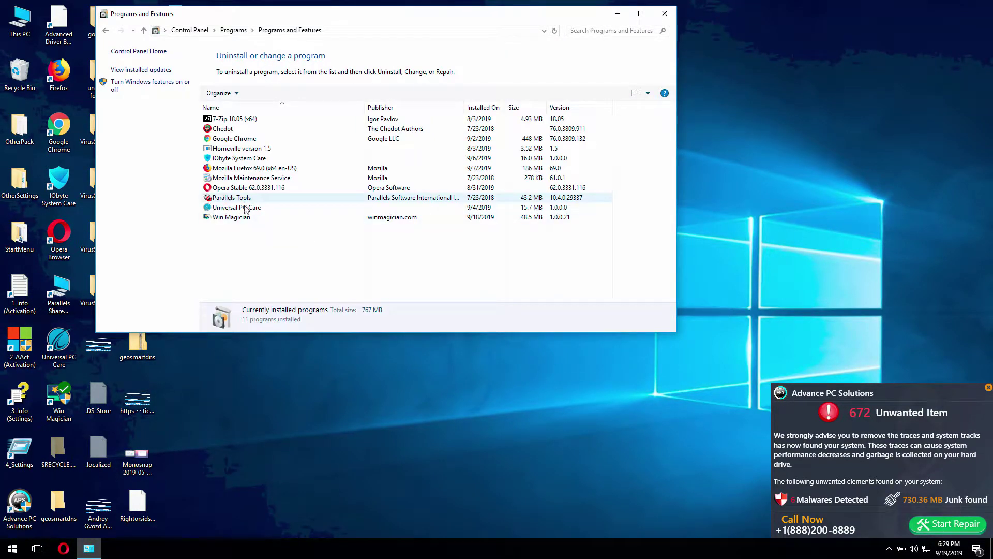
# - Choose Uninstall on the Win Magician entry in Programs and Features
pyautogui.click(246, 219)
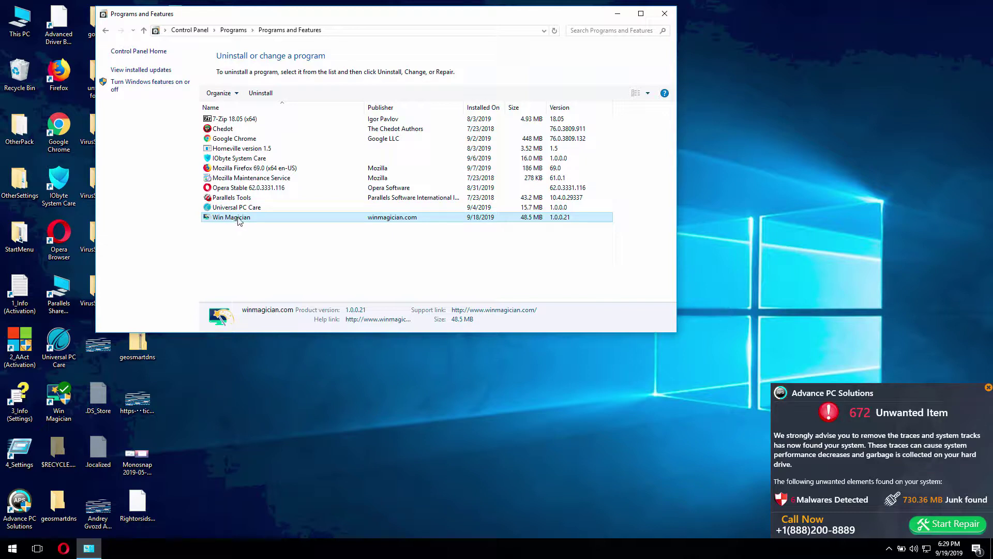
pyautogui.rightClick(255, 221)
pyautogui.click(279, 228)
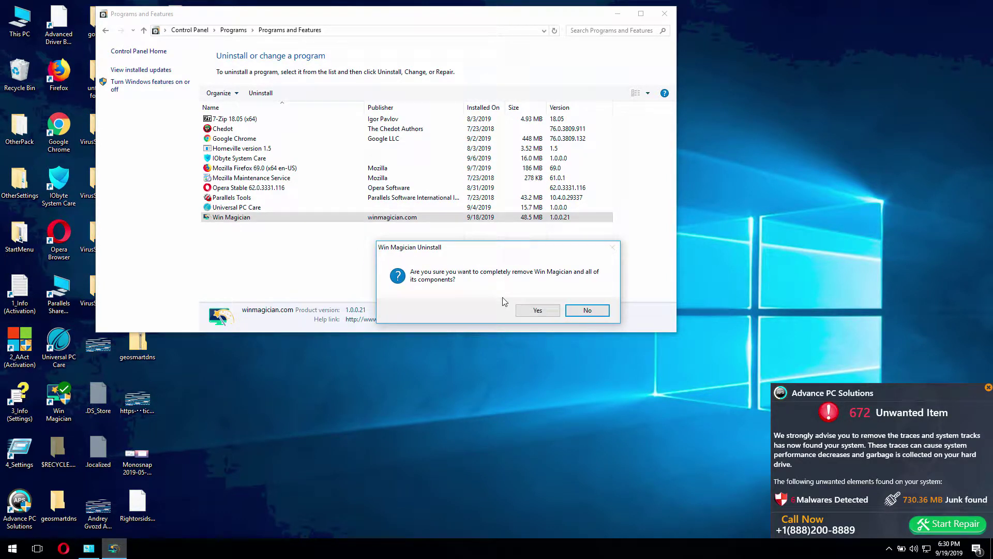
# - Confirm complete removal of Win Magician and dismiss the success message
pyautogui.click(530, 310)
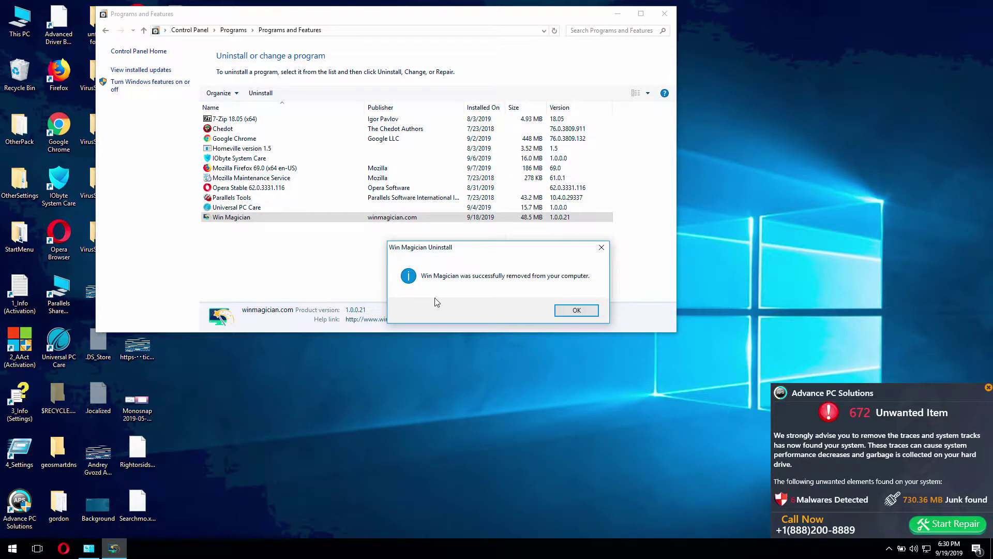
pyautogui.click(576, 310)
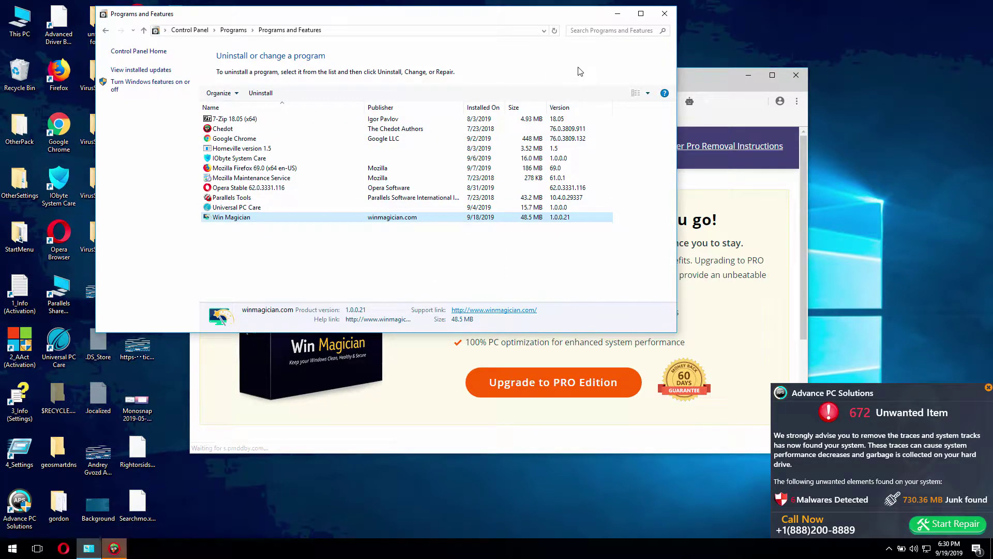
# - Close Programs and Features and load system-tips.net/download-removal-tool in a new Chedot tab
pyautogui.click(665, 13)
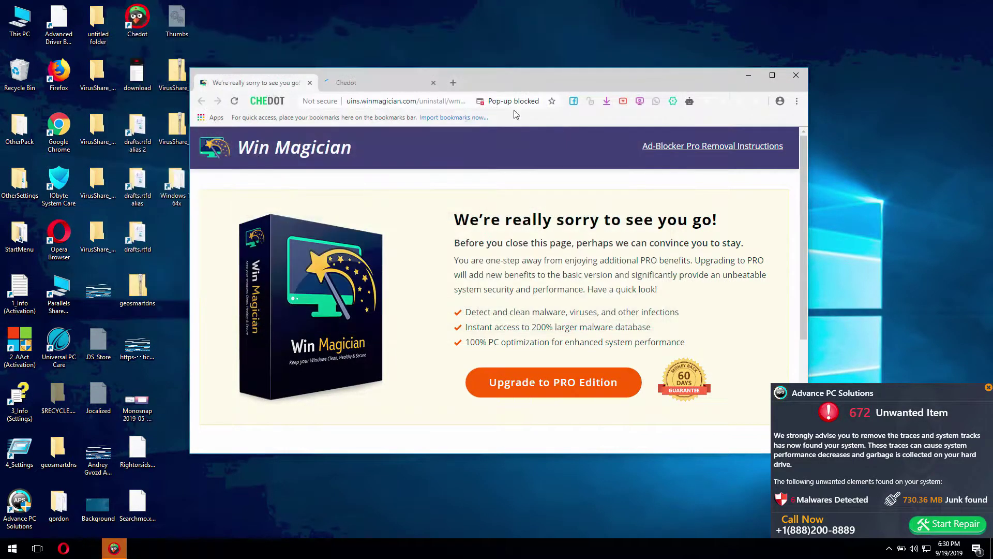
pyautogui.click(388, 83)
pyautogui.click(454, 83)
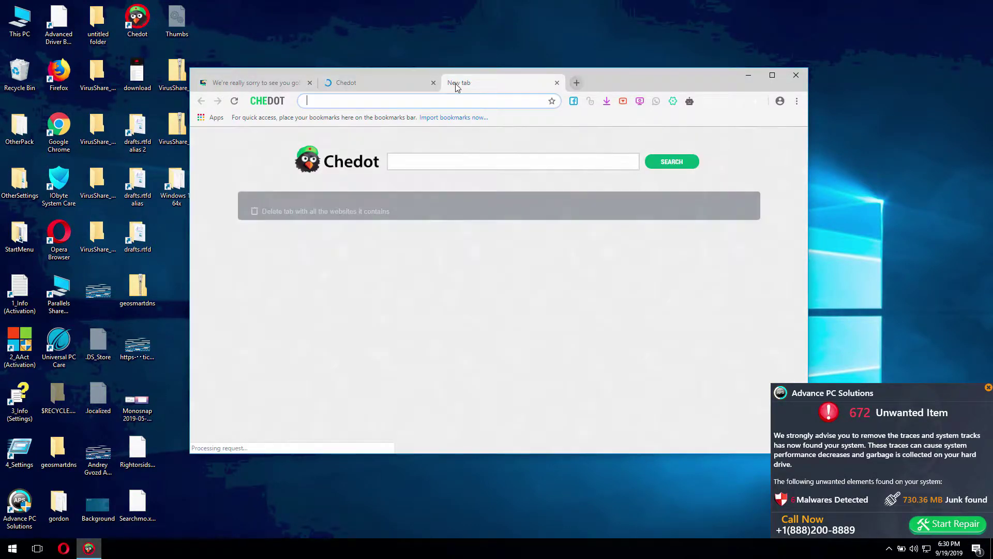
pyautogui.write('s')
pyautogui.press('BackSpace')
pyautogui.press('BackSpace')
pyautogui.write('sys')
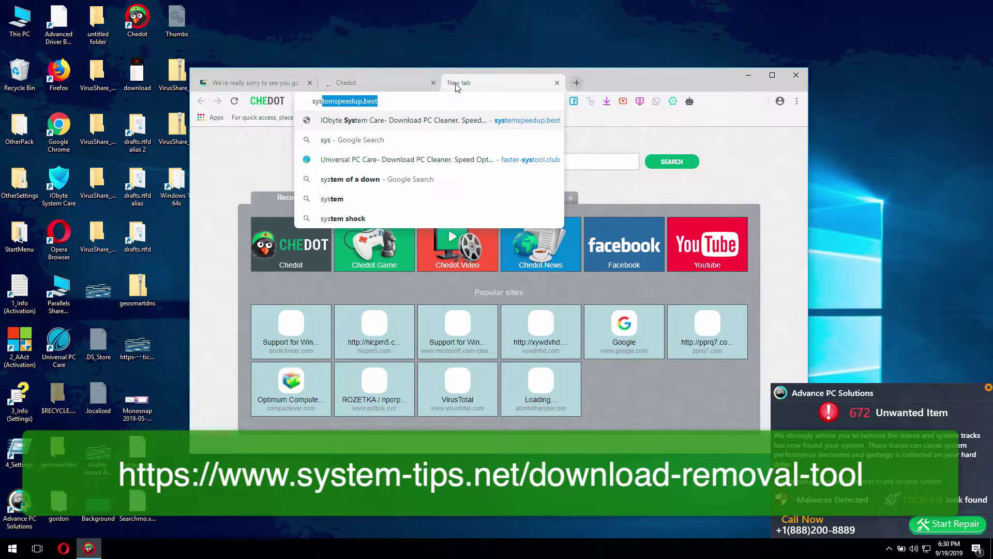
pyautogui.write('tem')
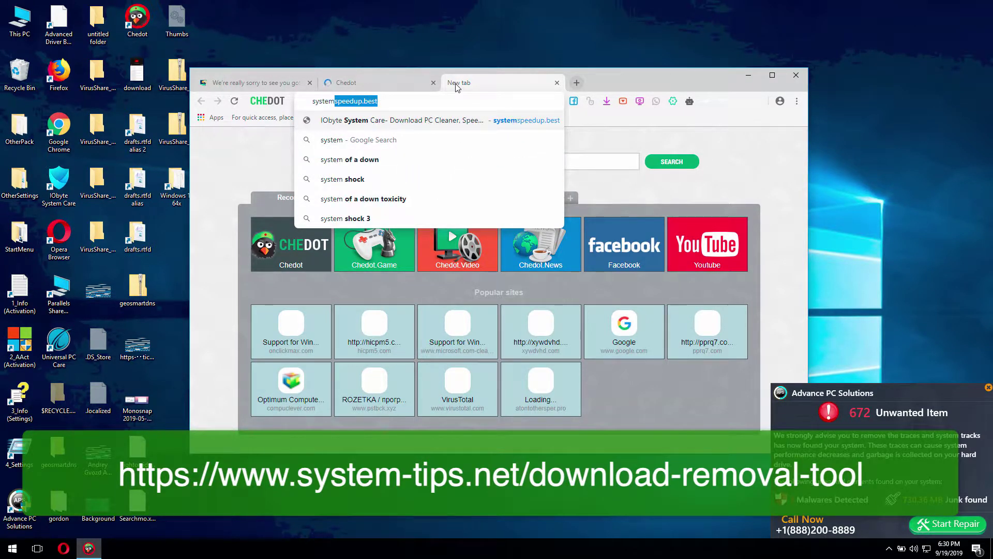
pyautogui.write('-')
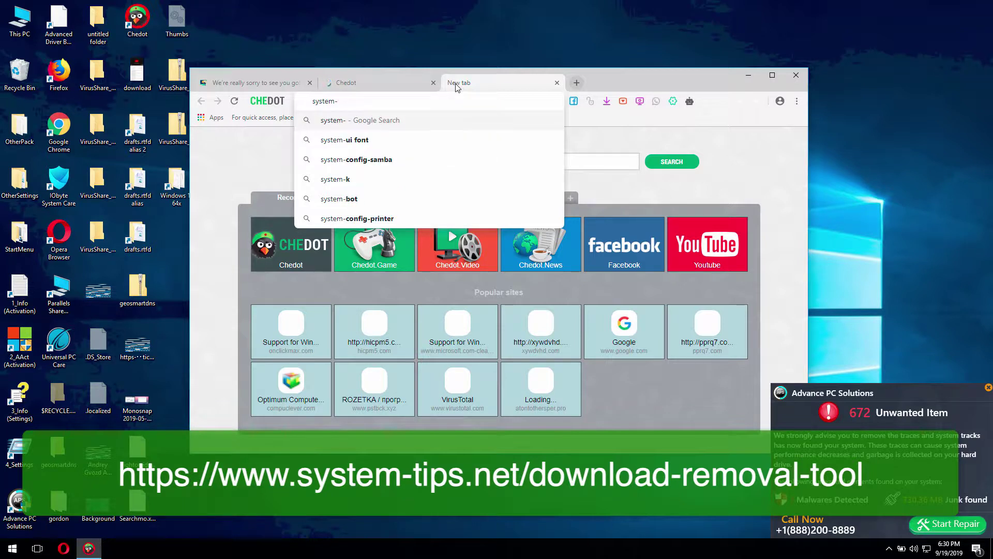
pyautogui.write('tips.ne')
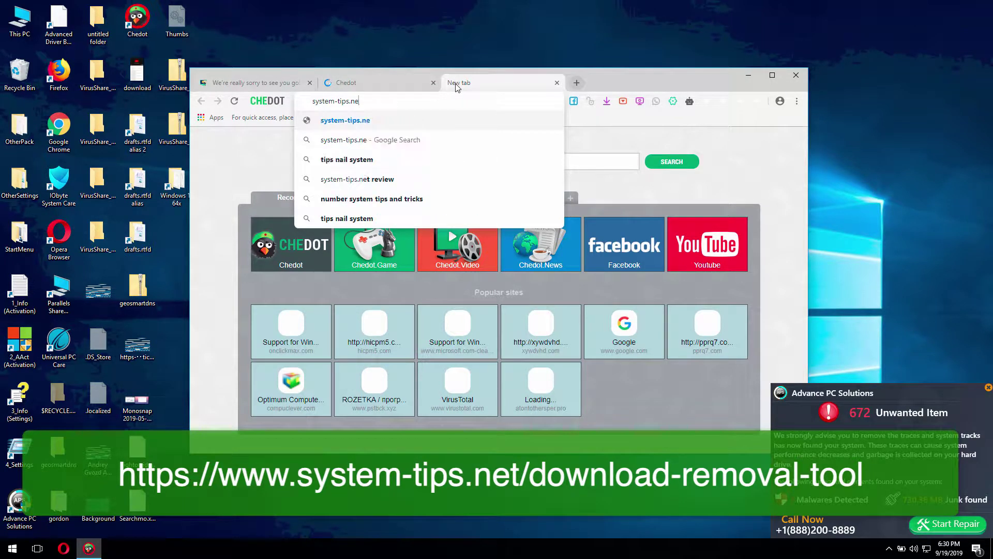
pyautogui.write('t/d')
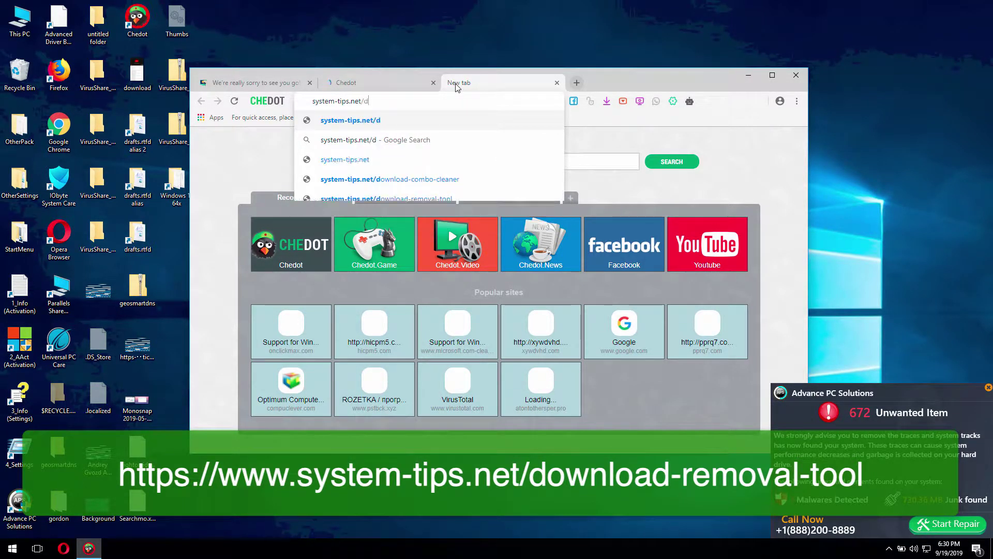
pyautogui.write('ownload-removal-to')
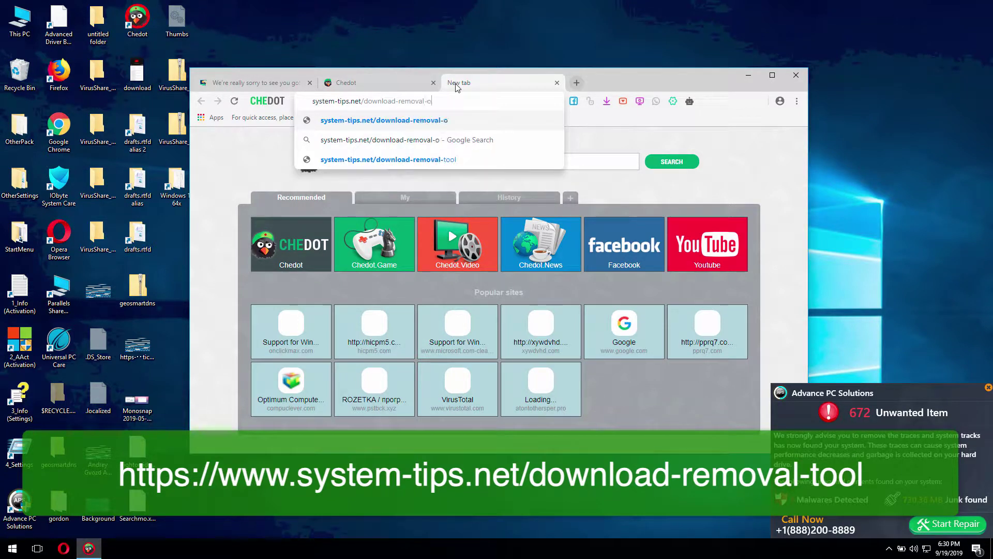
pyautogui.write('ol')
pyautogui.press('Return')
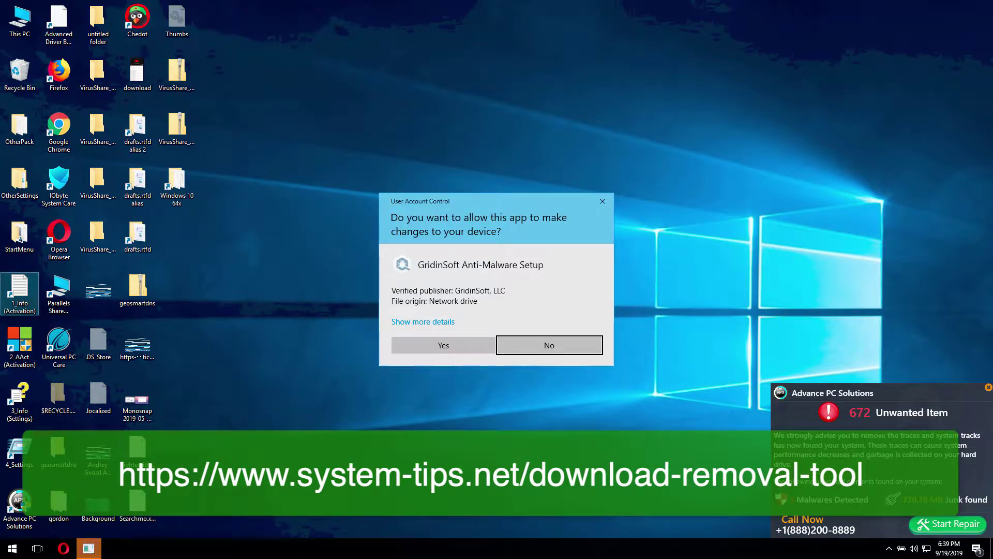
# - Run the GridinSoft setup, allow it in User Account Control, and install it
pyautogui.click(124, 357)
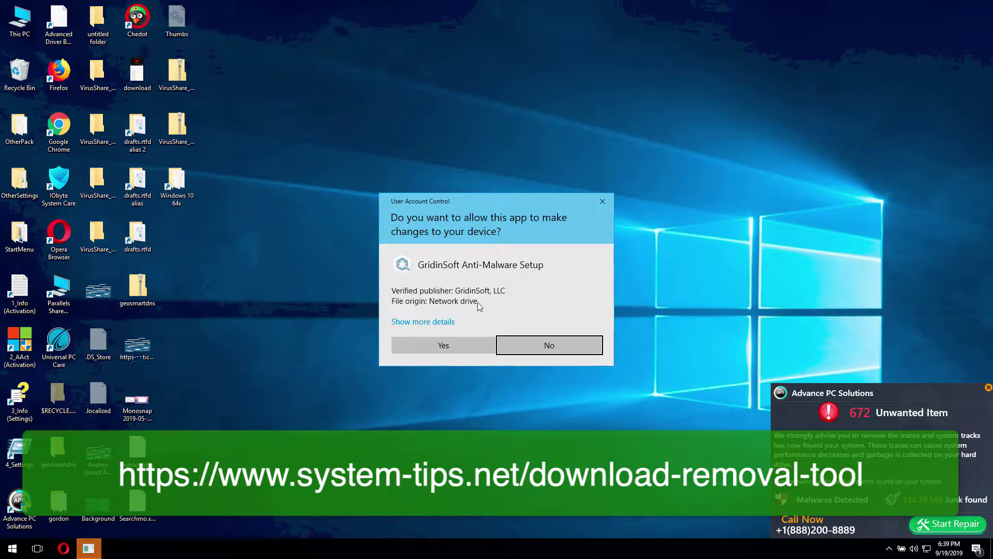
pyautogui.click(455, 344)
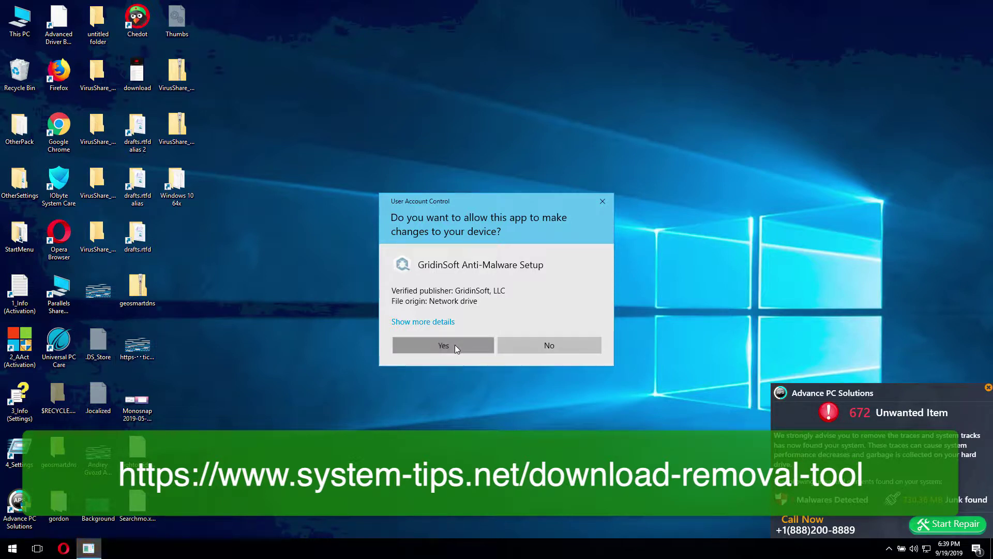
pyautogui.click(417, 344)
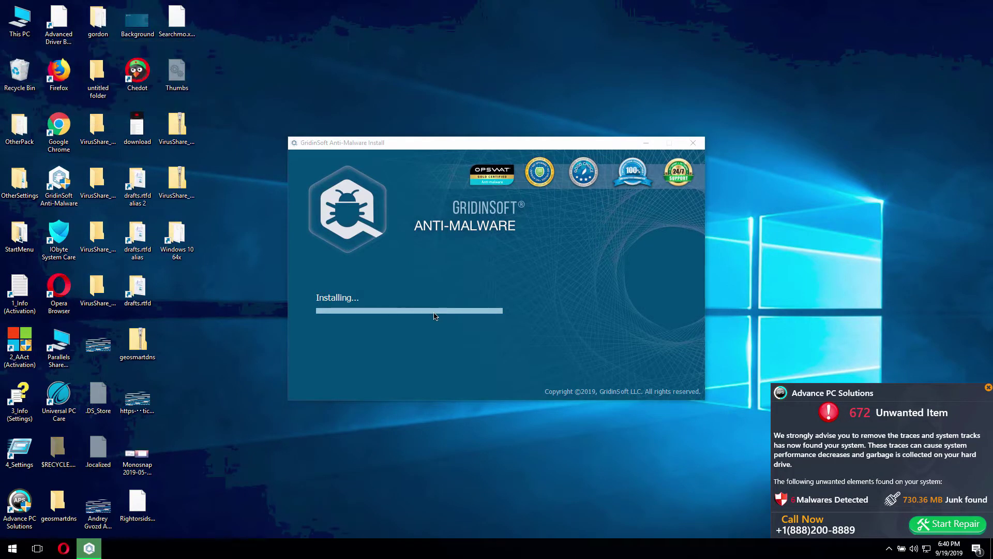
pyautogui.click(436, 161)
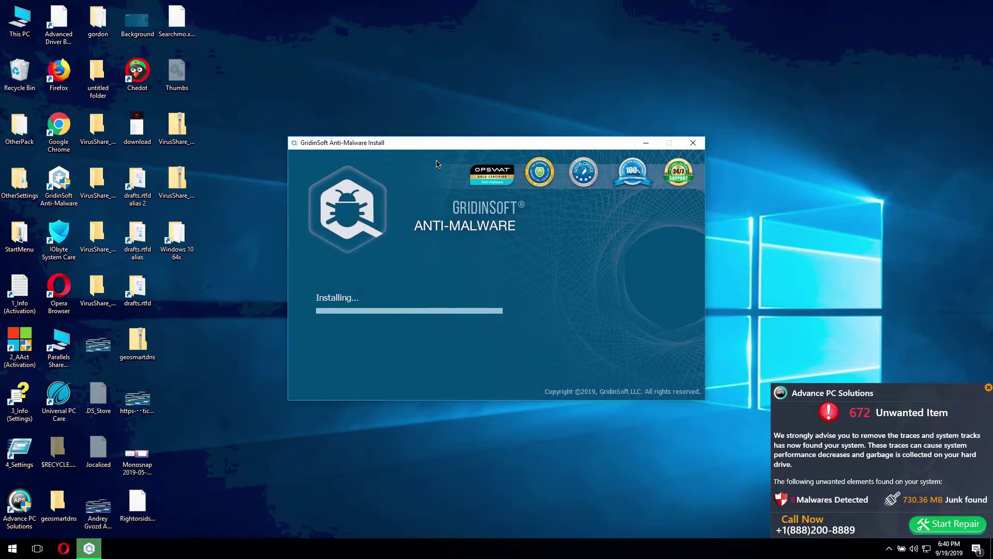
# - Finish setup to launch GridinSoft Anti-Malware and nudge its window slightly up-left
pyautogui.click(421, 340)
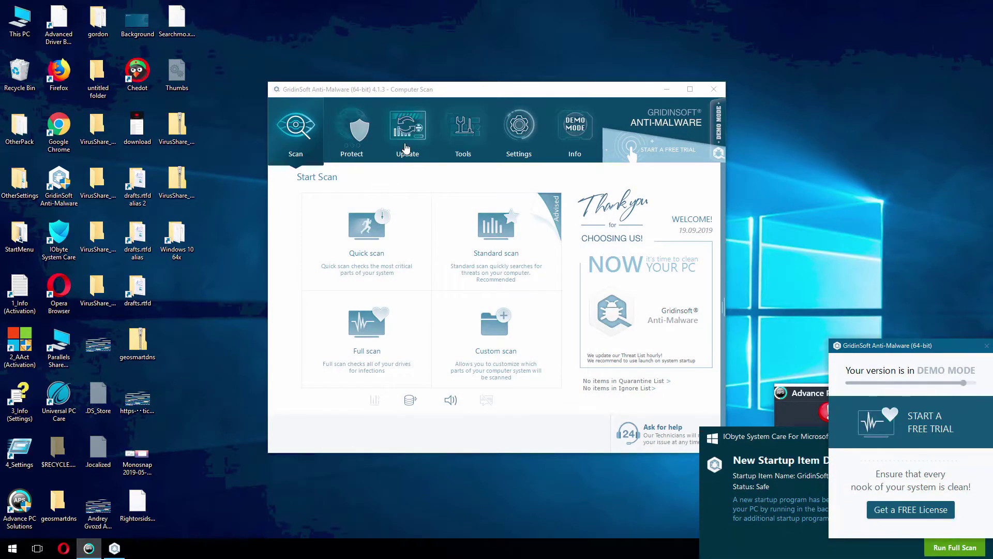
pyautogui.moveTo(478, 93); pyautogui.dragTo(440, 83)
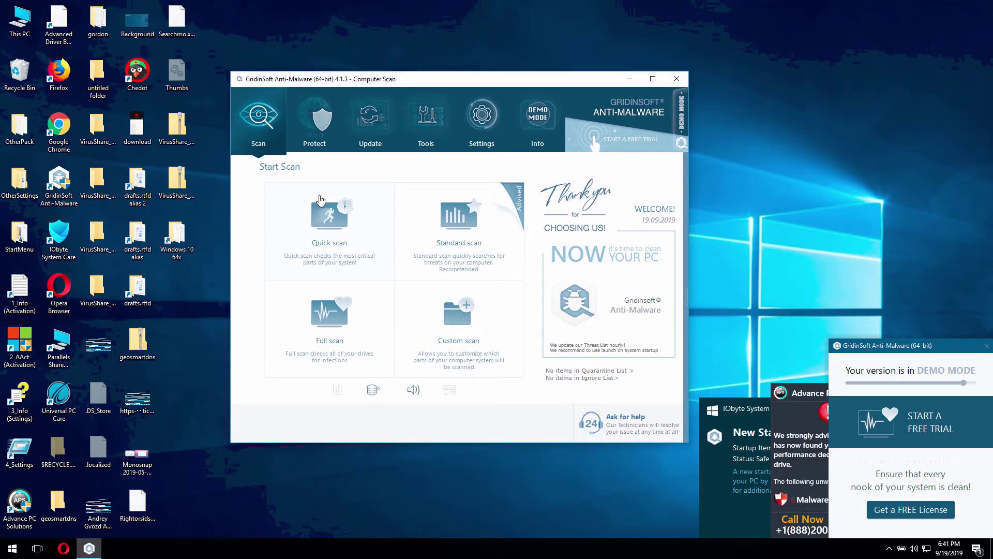